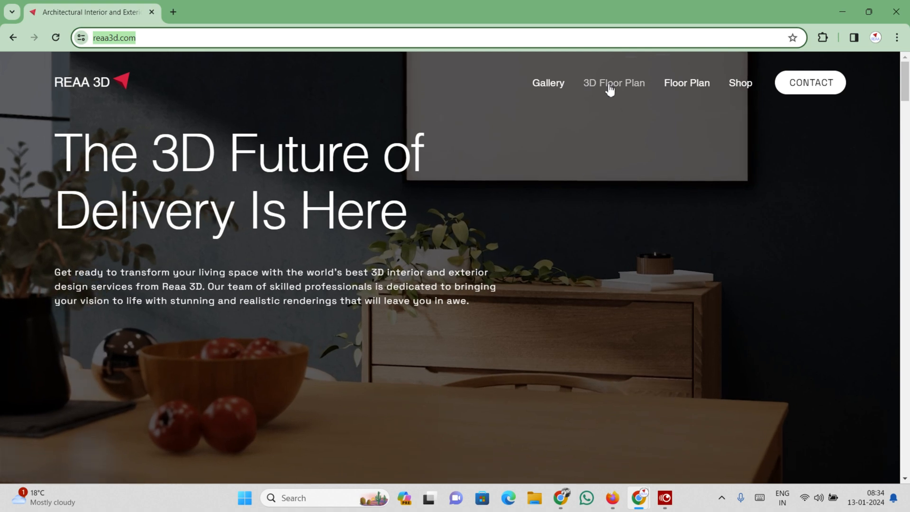
# Go to the 3D Floor Plan service page from the top navigation
pyautogui.click(610, 86)
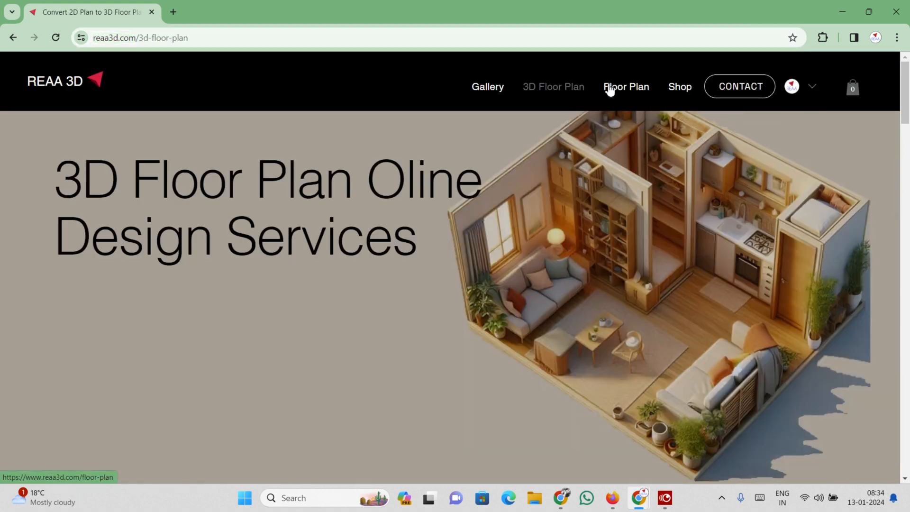
pyautogui.scroll(-5, 668, 231)
pyautogui.scroll(-3, 669, 233)
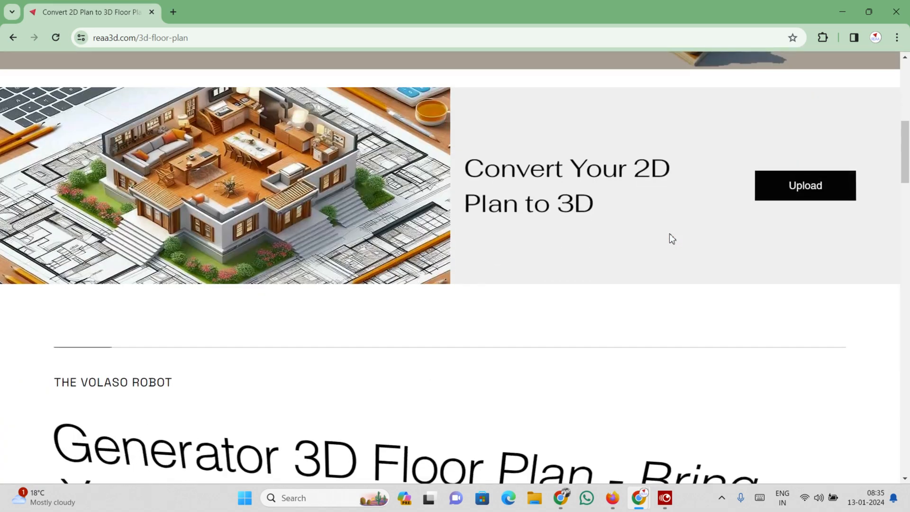
pyautogui.scroll(2, 669, 234)
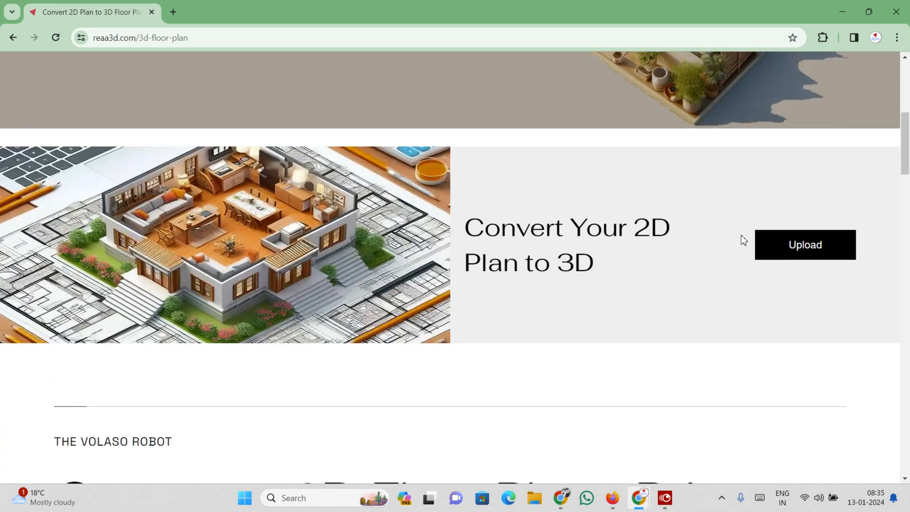
# Enter full name, email, phone and a details note in the 2D-to-3D request form
pyautogui.click(811, 253)
pyautogui.click(515, 149)
pyautogui.write('Reaan')
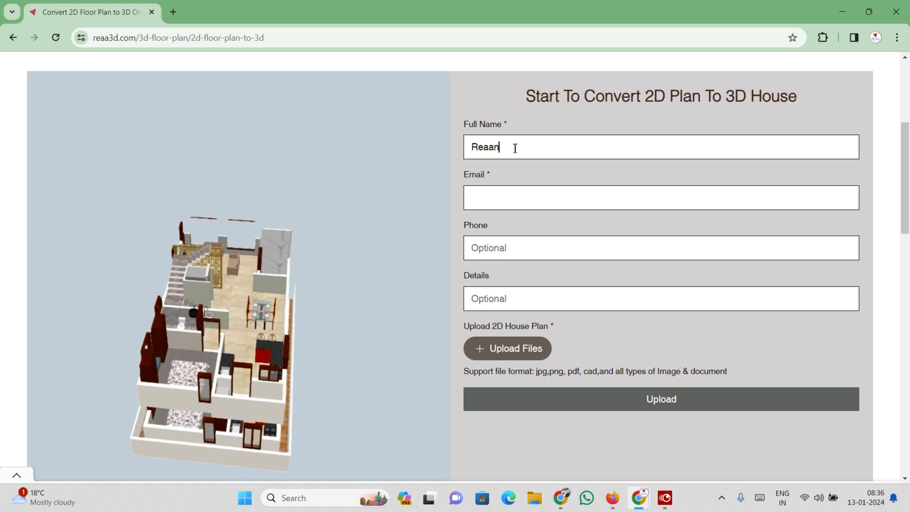
pyautogui.click(483, 246)
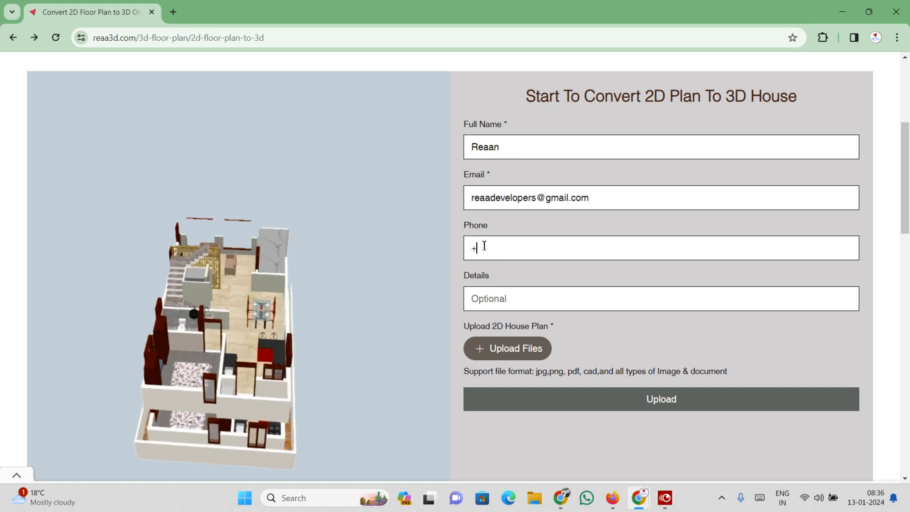
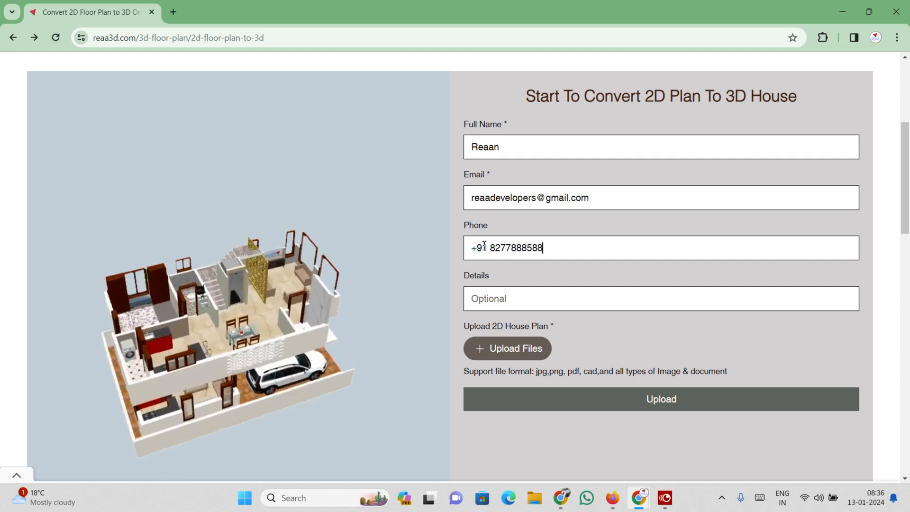
pyautogui.click(514, 299)
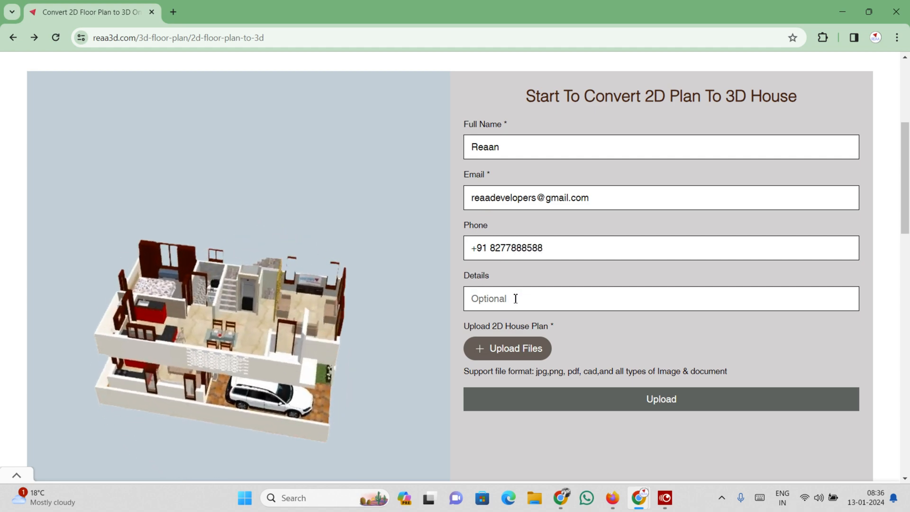
pyautogui.write('convert 2d plan to 3d floor plan')
# Attach Ground Floor and First Floor PDFs and check the uploaded list
pyautogui.click(508, 346)
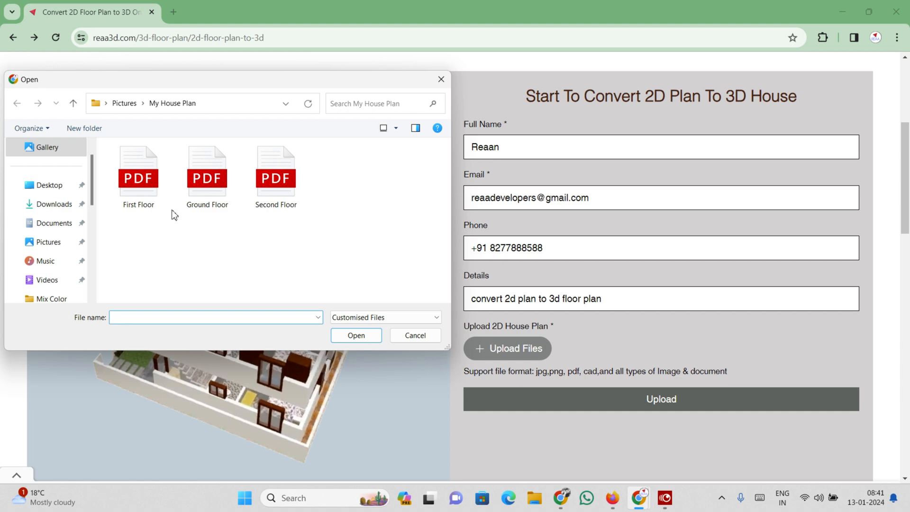
pyautogui.click(207, 185)
pyautogui.keyDown('ctrl'); pyautogui.click(143, 186); pyautogui.keyUp('ctrl')
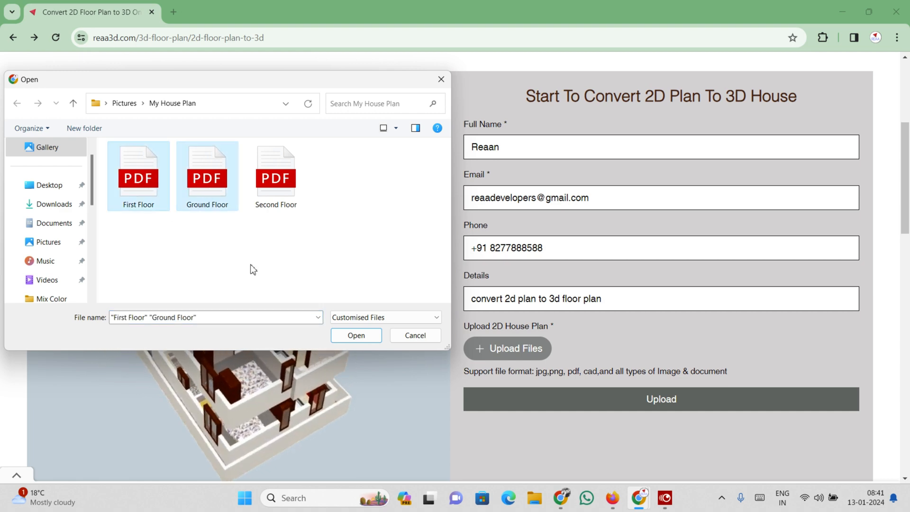
pyautogui.click(356, 334)
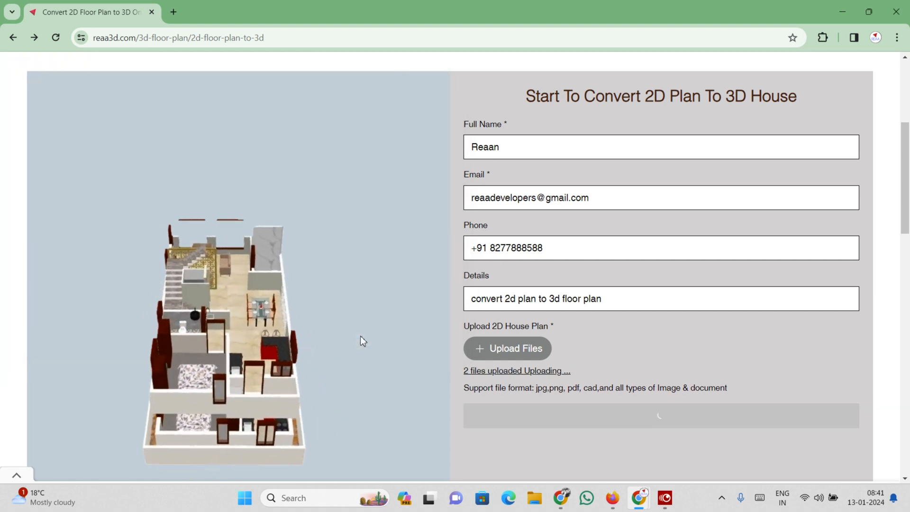
pyautogui.click(494, 371)
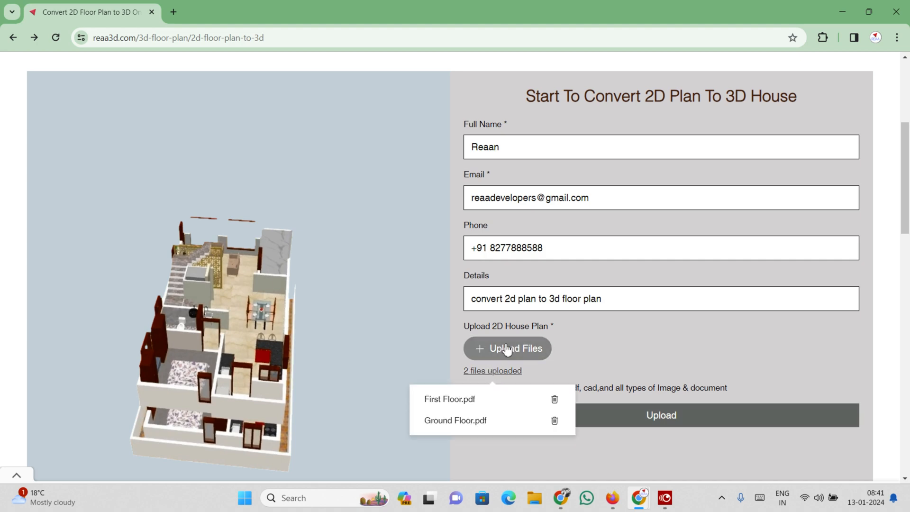
# Add the Second Floor PDF and confirm three files are listed
pyautogui.click(508, 349)
pyautogui.click(277, 178)
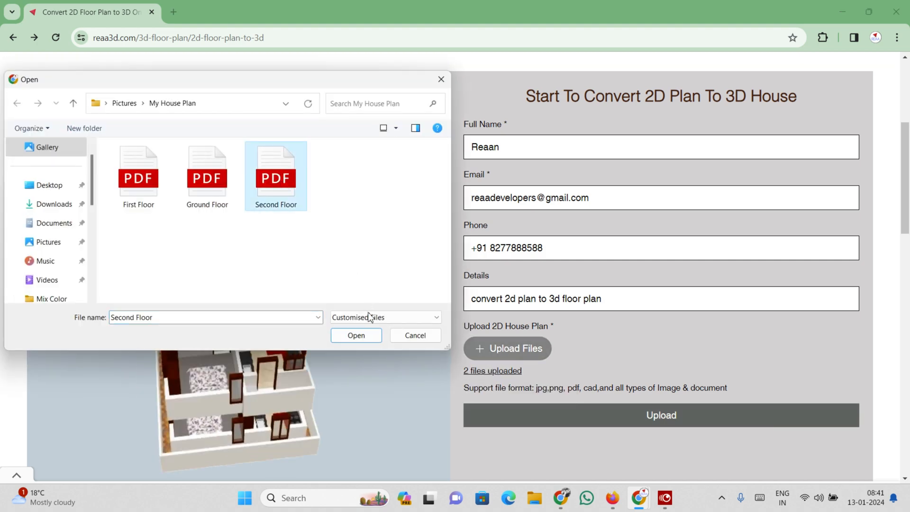
pyautogui.click(356, 335)
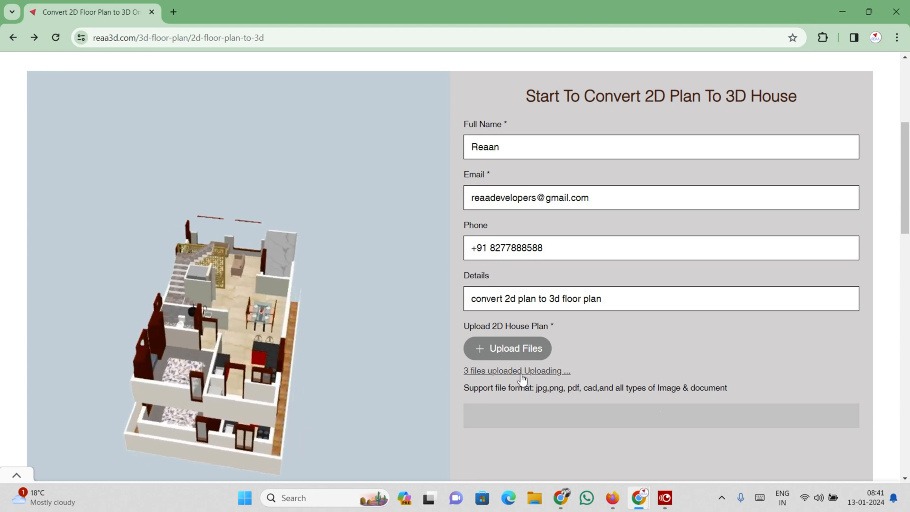
pyautogui.click(497, 370)
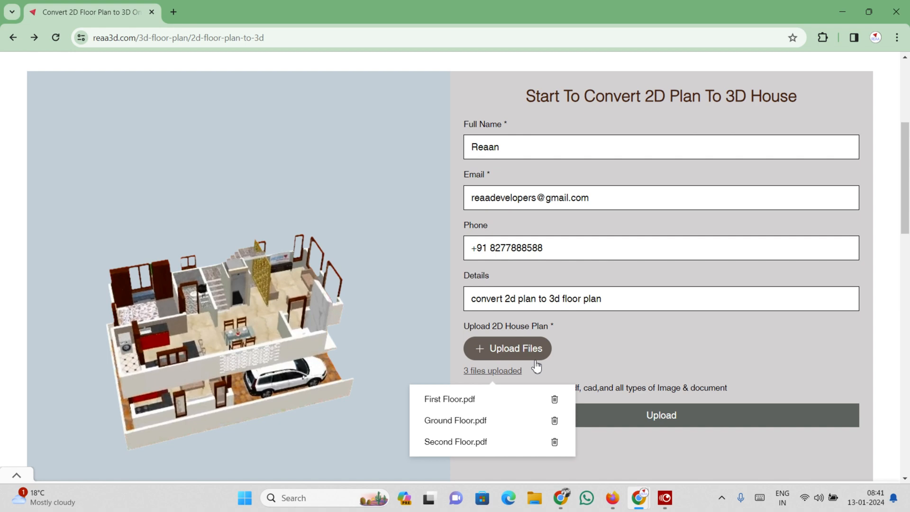
# Remove Second Floor, Ground Floor and First Floor PDFs from the uploads
pyautogui.click(555, 442)
pyautogui.click(555, 420)
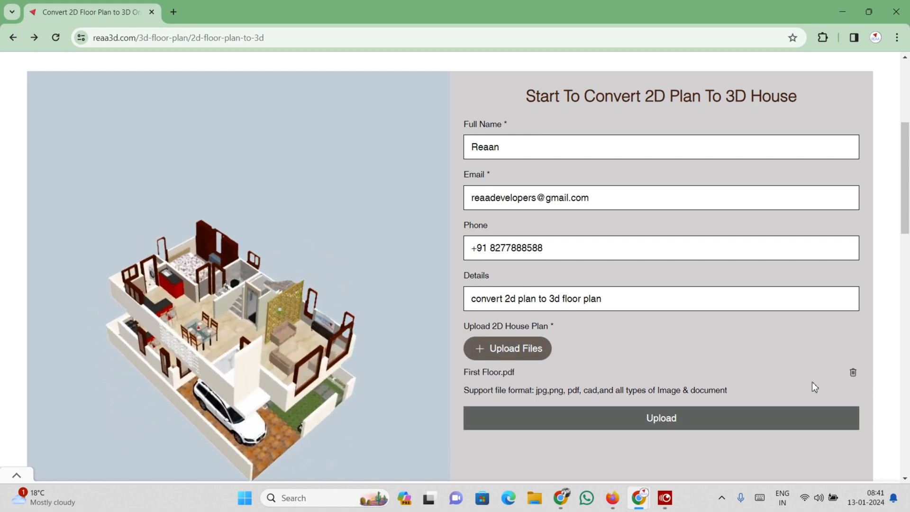
pyautogui.click(853, 372)
# Re-attach First, Ground and Second Floor PDFs together and submit the conversion request
pyautogui.click(523, 346)
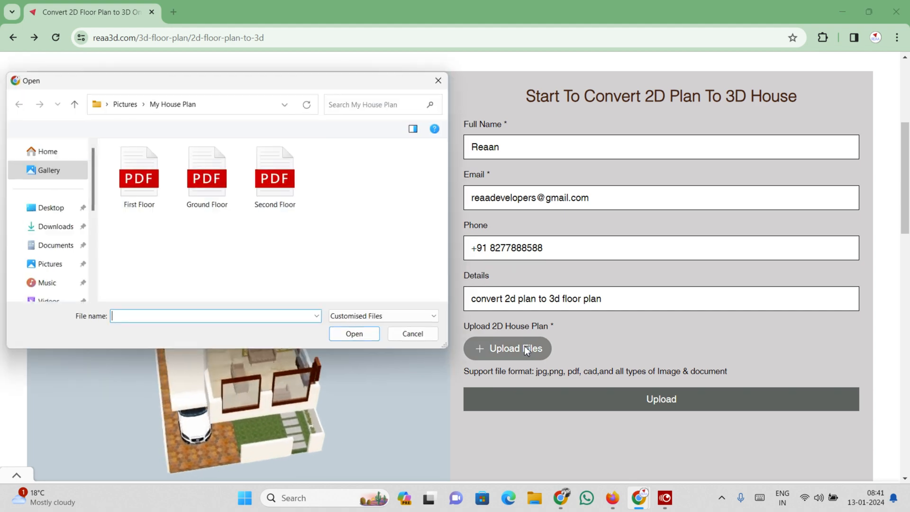
pyautogui.click(135, 188)
pyautogui.keyDown('ctrl'); pyautogui.click(210, 188); pyautogui.keyUp('ctrl')
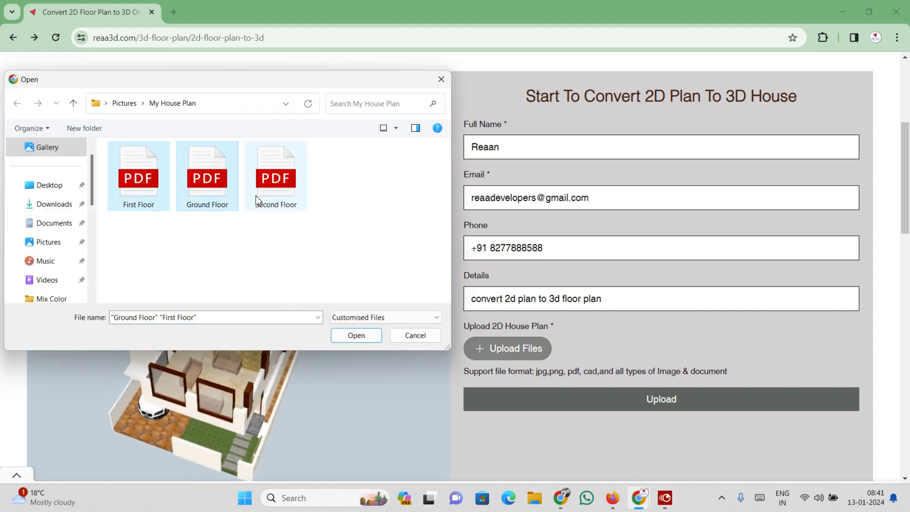
pyautogui.keyDown('ctrl'); pyautogui.click(276, 178); pyautogui.keyUp('ctrl')
pyautogui.click(356, 335)
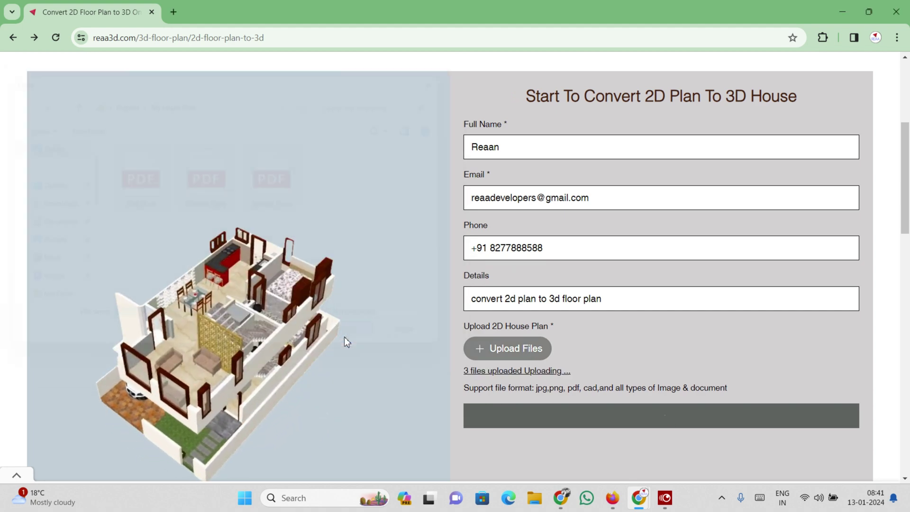
pyautogui.click(501, 371)
pyautogui.click(657, 420)
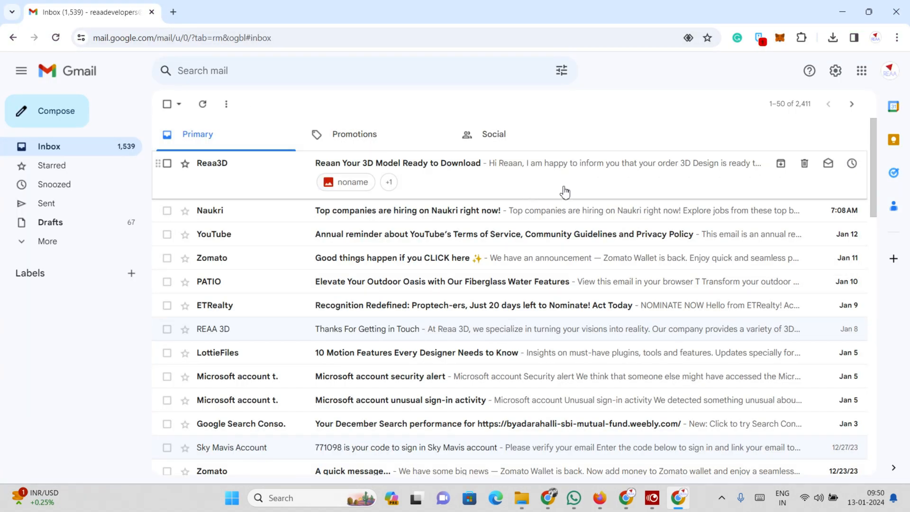
# View the 'Your 3D Model Ready to Download' email and its Demo.fbx attachment
pyautogui.click(483, 174)
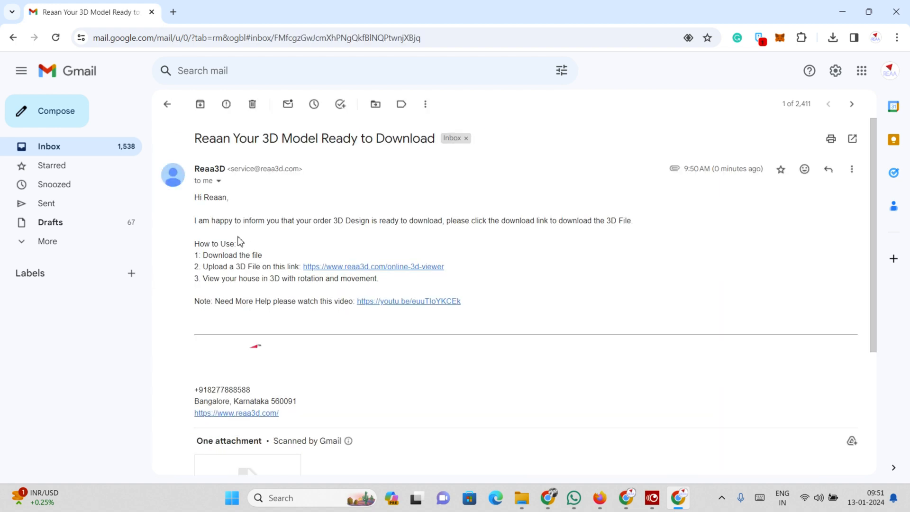
pyautogui.scroll(-5, 239, 242)
pyautogui.moveTo(247, 302)
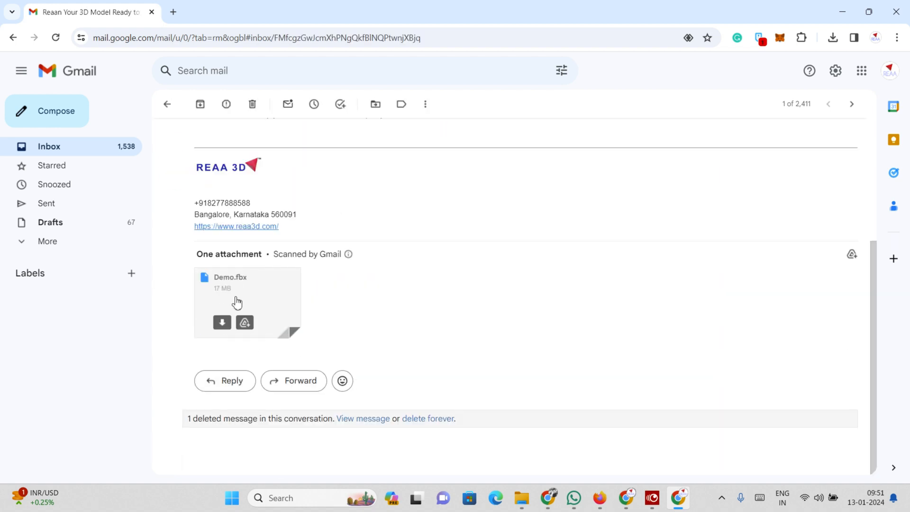
# Download the Demo.fbx attachment and save it to Downloads
pyautogui.click(222, 324)
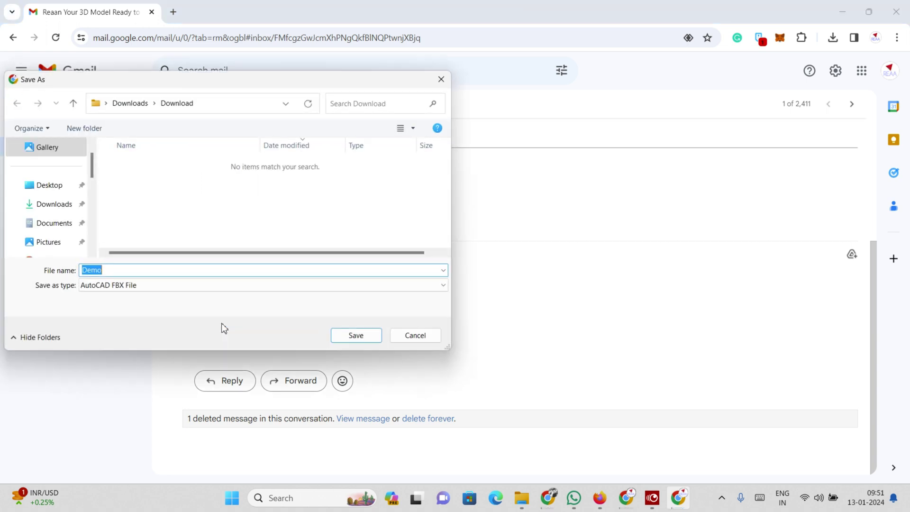
pyautogui.click(361, 335)
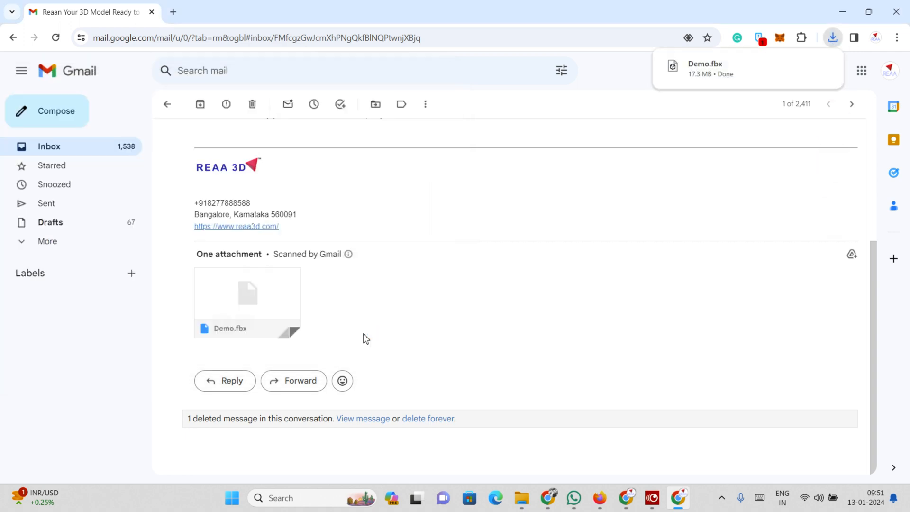
pyautogui.moveTo(725, 68)
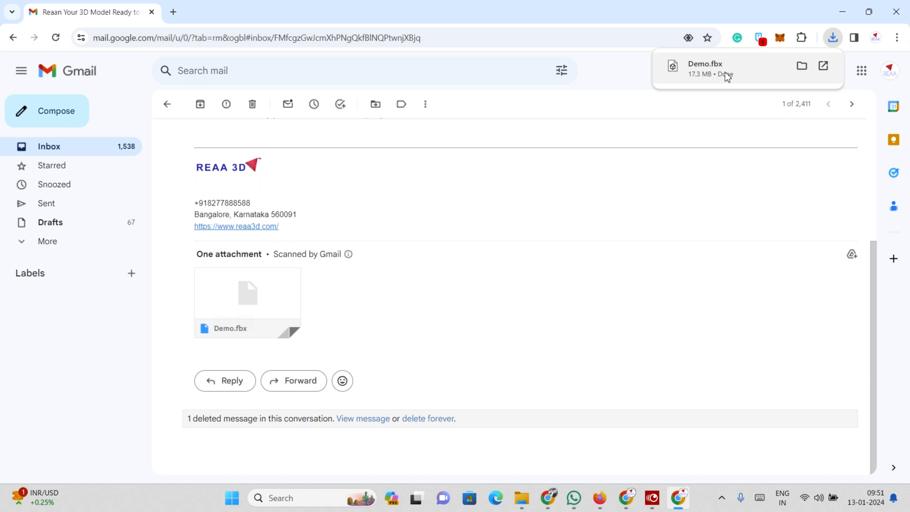
pyautogui.scroll(5, 317, 252)
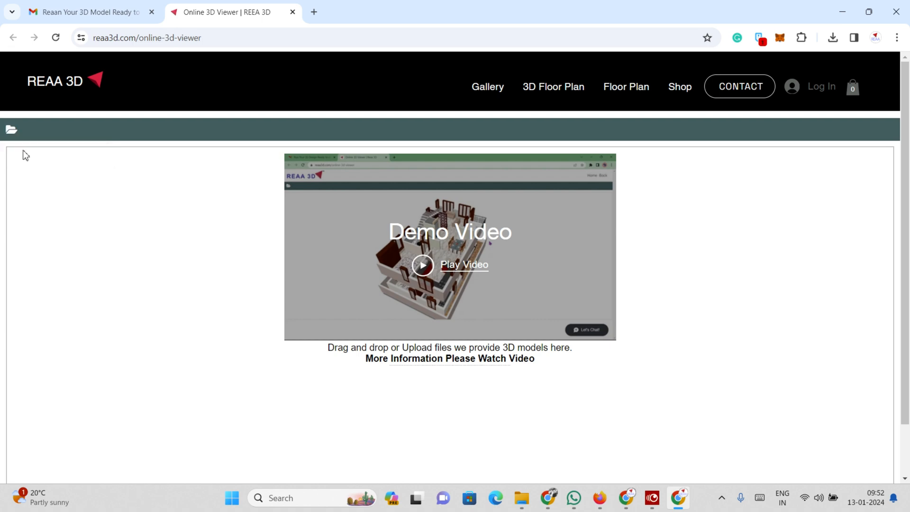
# Import the downloaded Demo model into the online 3D viewer
pyautogui.click(13, 135)
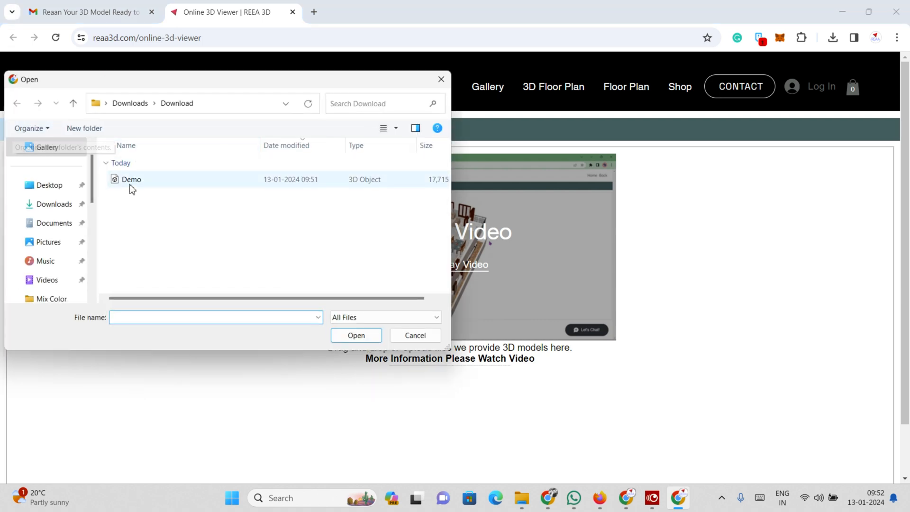
pyautogui.click(135, 180)
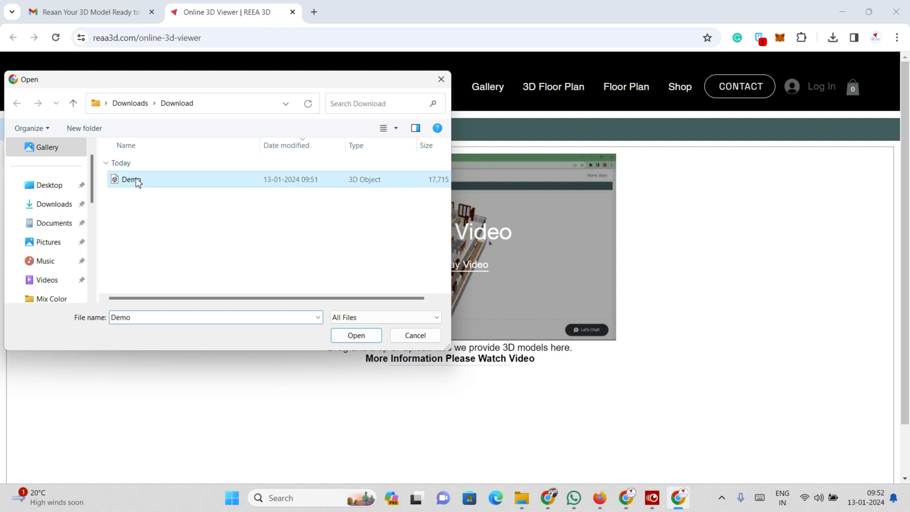
pyautogui.click(343, 335)
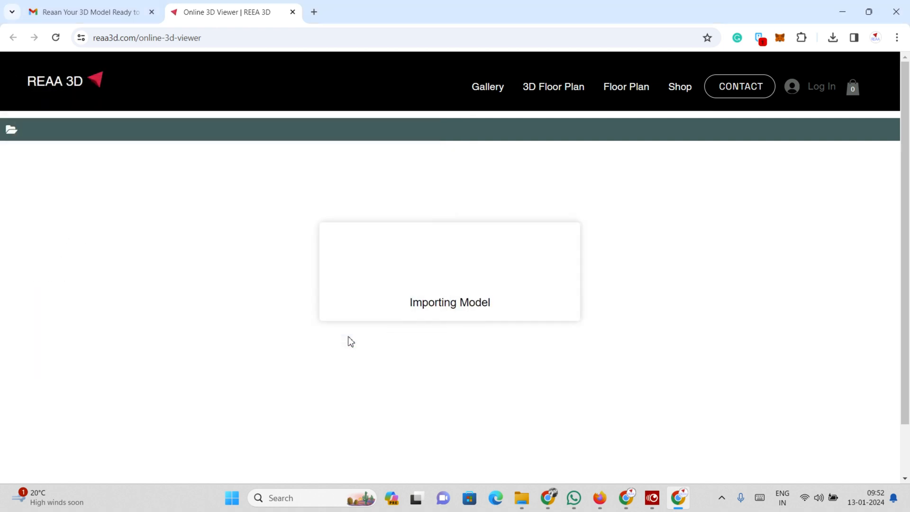